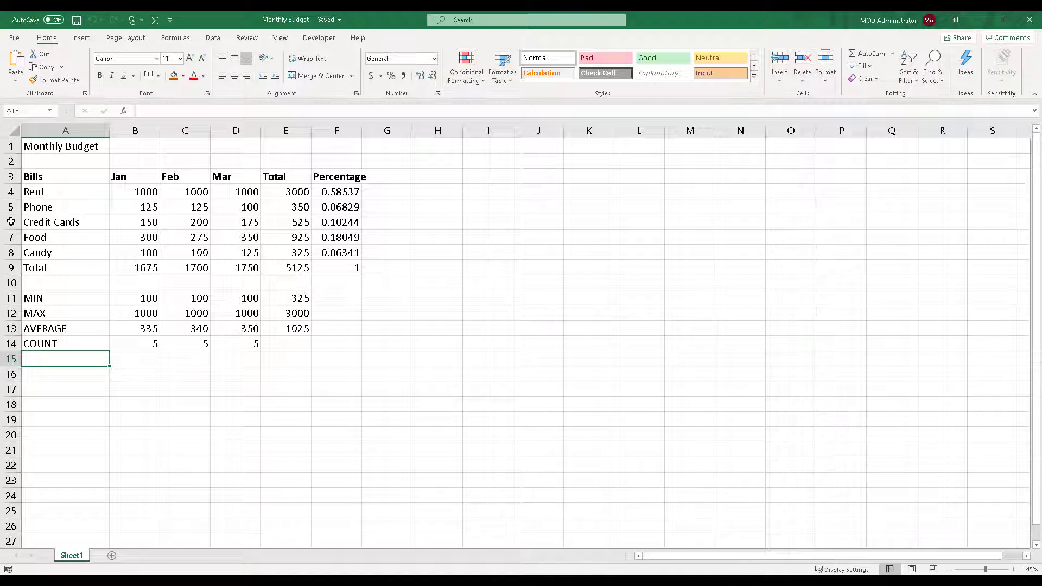
Step: Insert a new row above Credit Cards in the budget table and label it Water
click(11, 222)
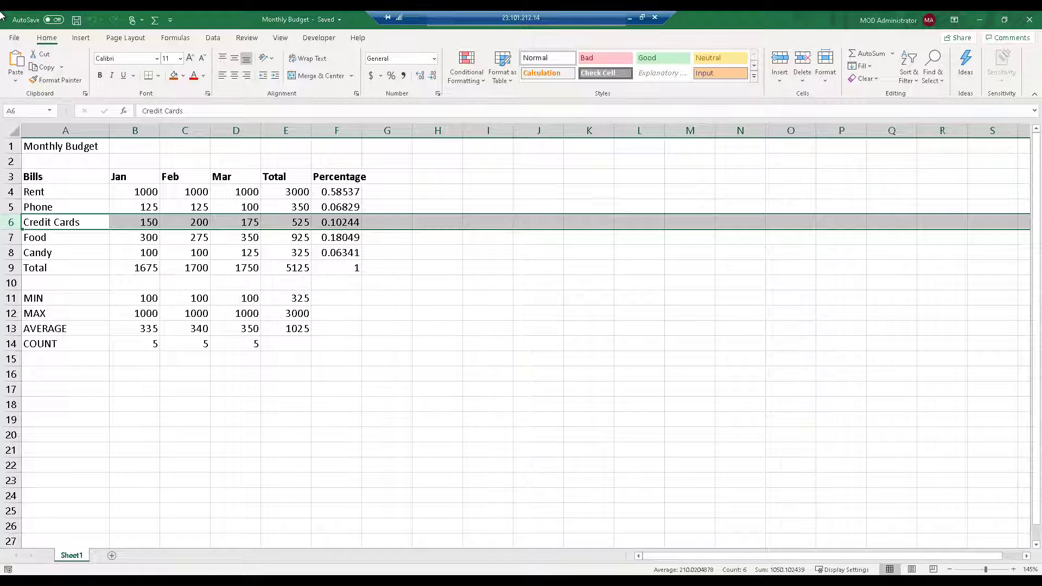
key(ctrl+shift+plus)
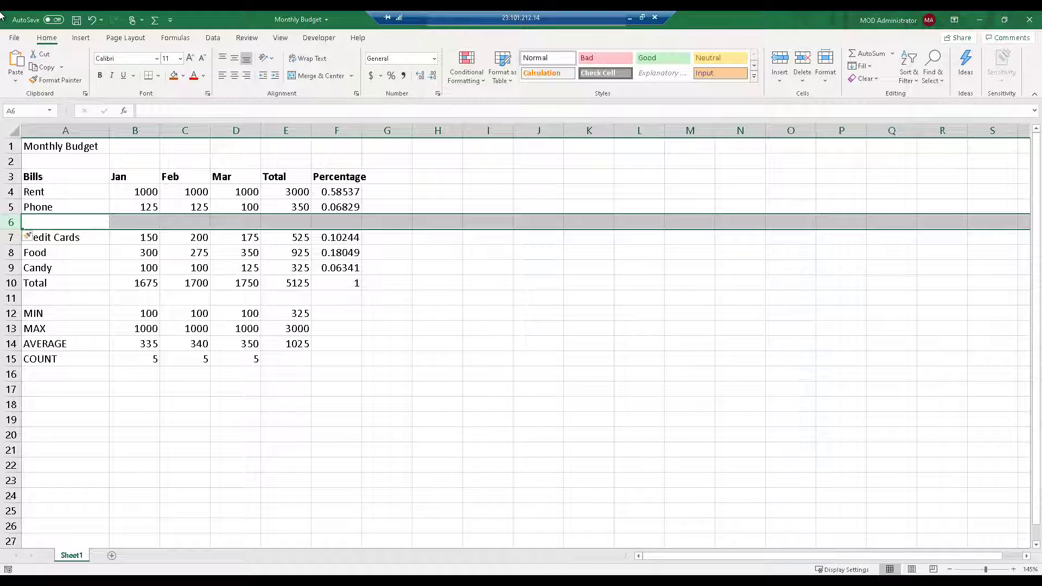
click(54, 224)
text(Water)
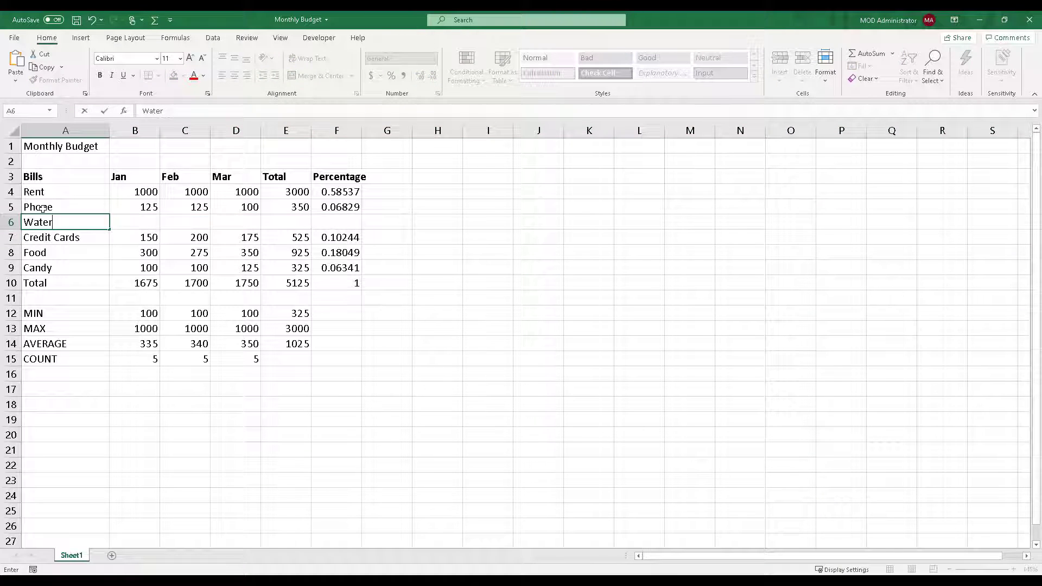
key(Tab)
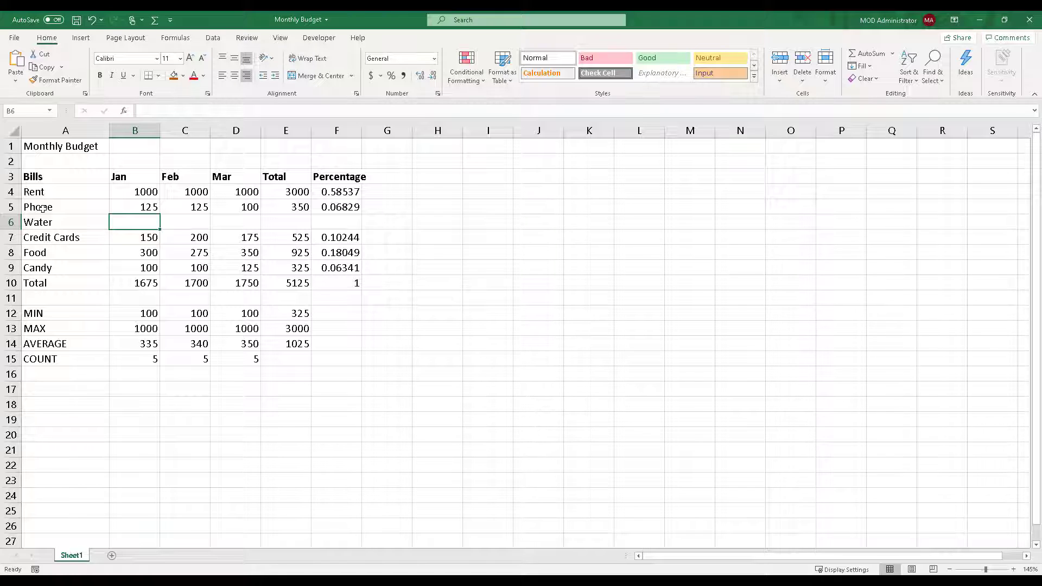
Step: Enter a Water amount of 50 for each of Jan, Feb and Mar
text(50)
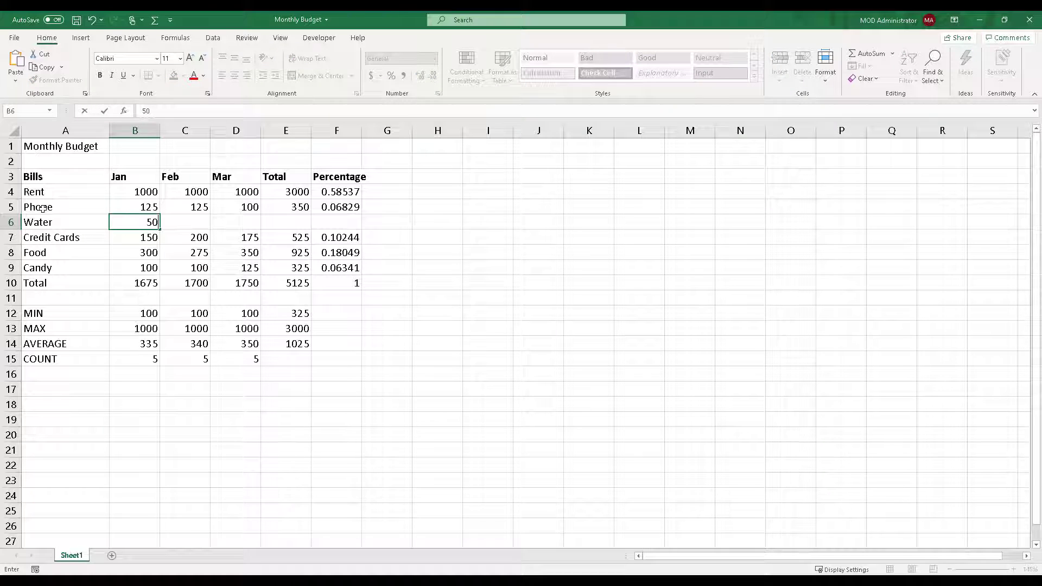
key(Tab)
text(50)
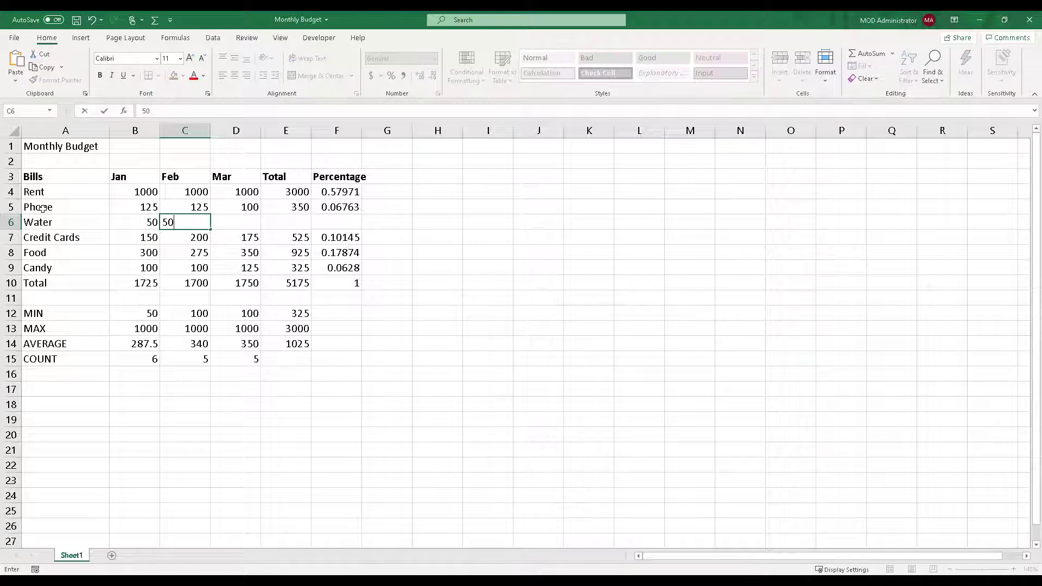
key(Tab)
text(50)
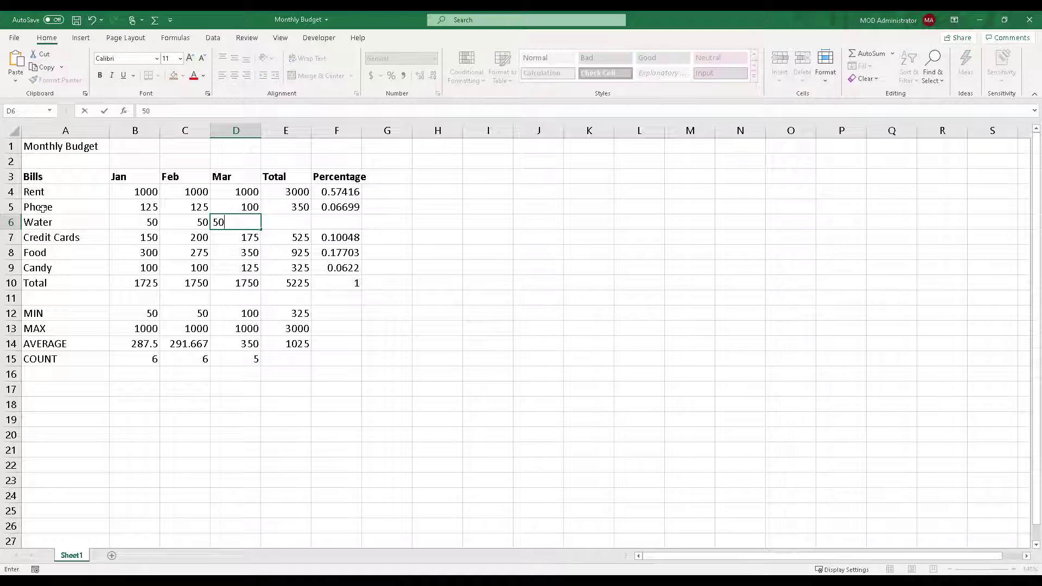
key(Tab)
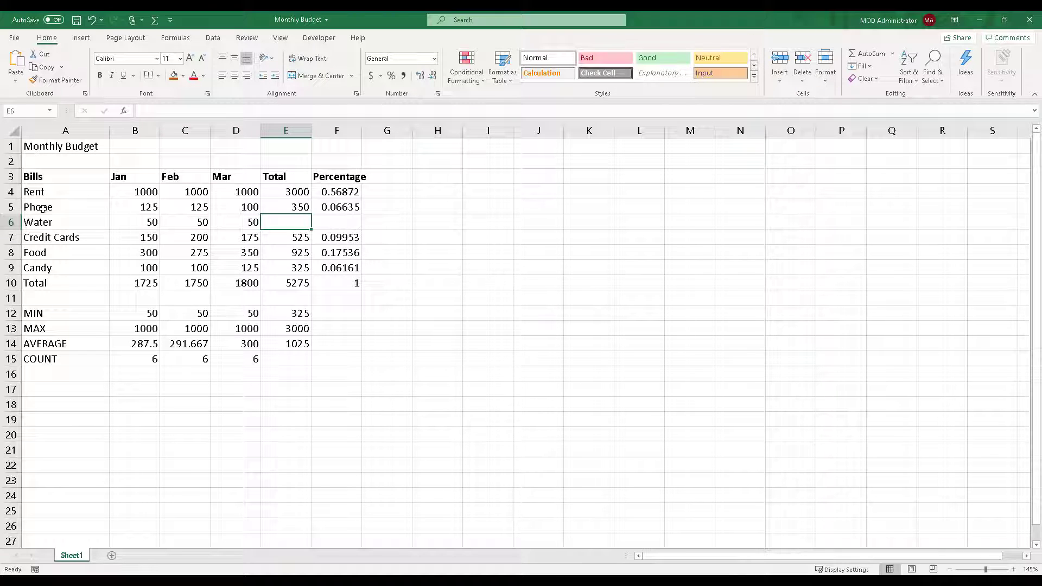
Step: Examine the SUM formula behind the January total and the cell range it references
click(148, 286)
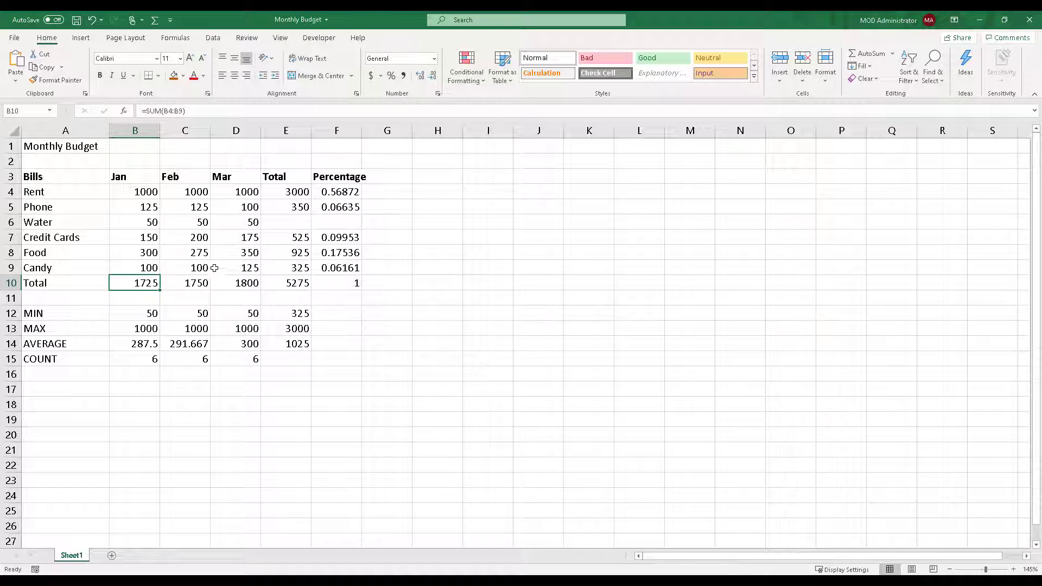
double_click(150, 283)
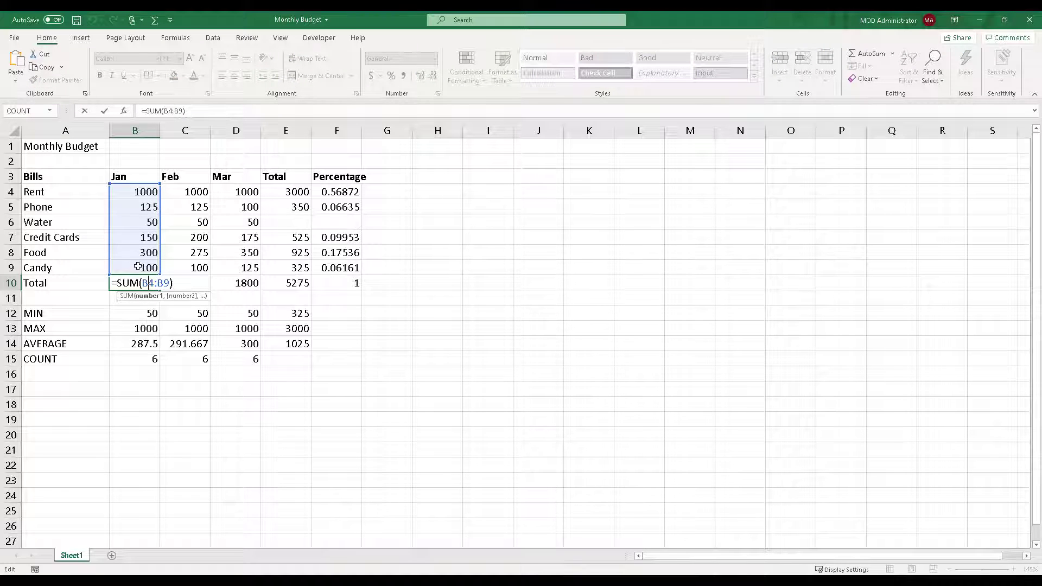
key(Escape)
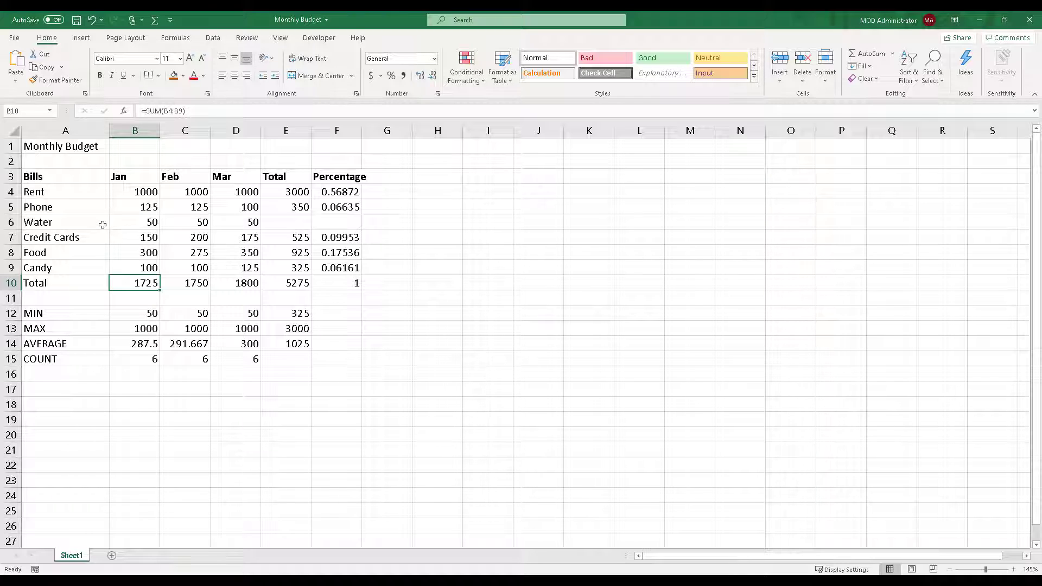
Step: Fill the Total and Percentage formulas from the Phone row down into the Water row
click(280, 234)
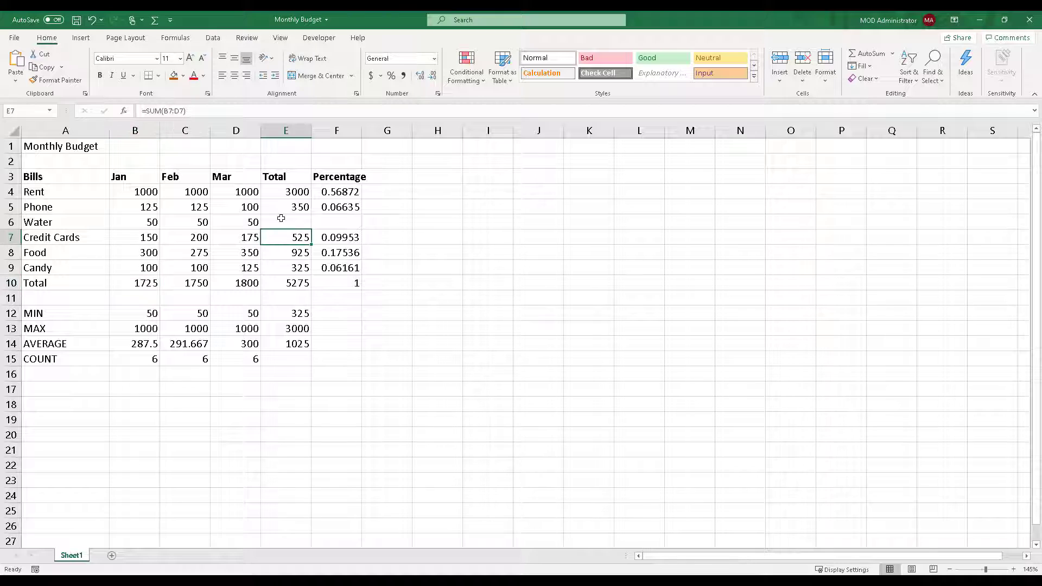
click(282, 219)
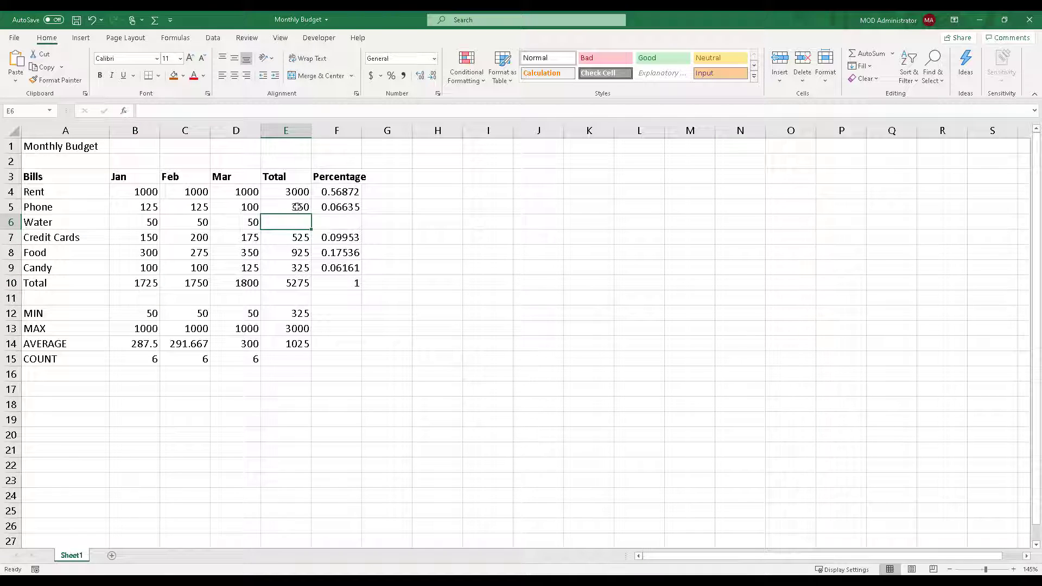
click(305, 208)
drag(310, 215, 311, 226)
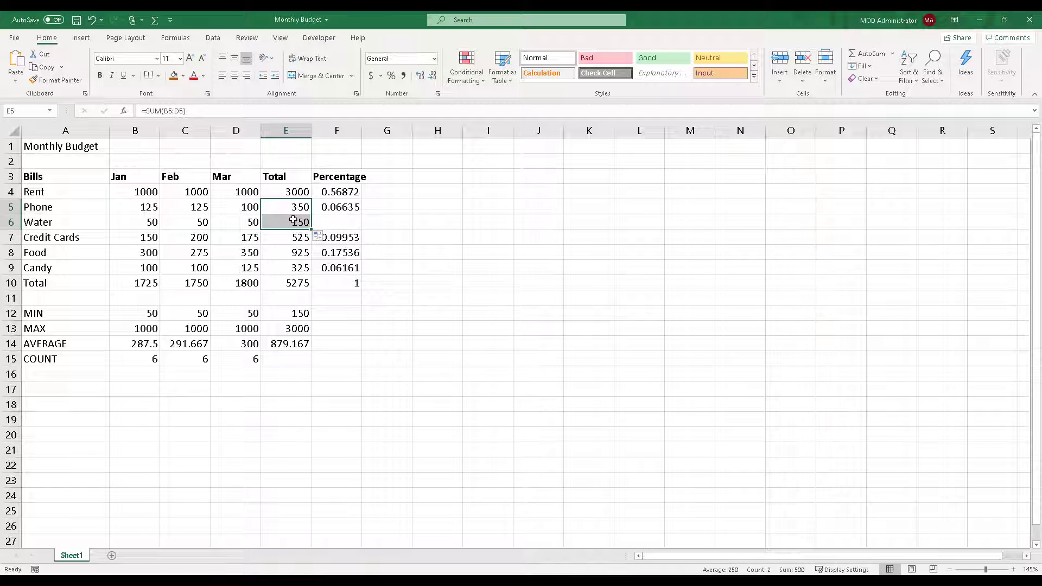
click(350, 210)
drag(364, 216, 364, 229)
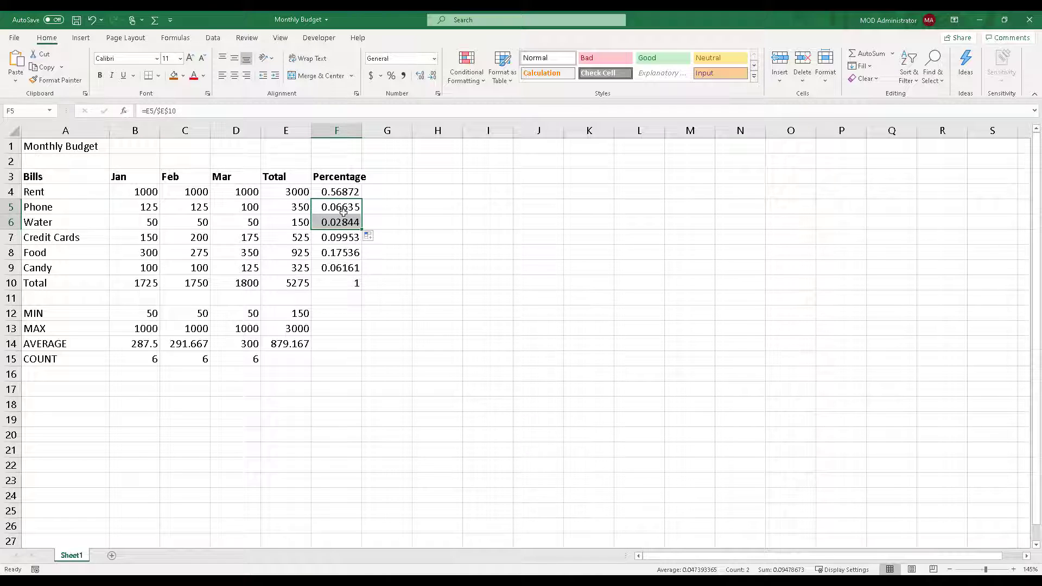
click(301, 225)
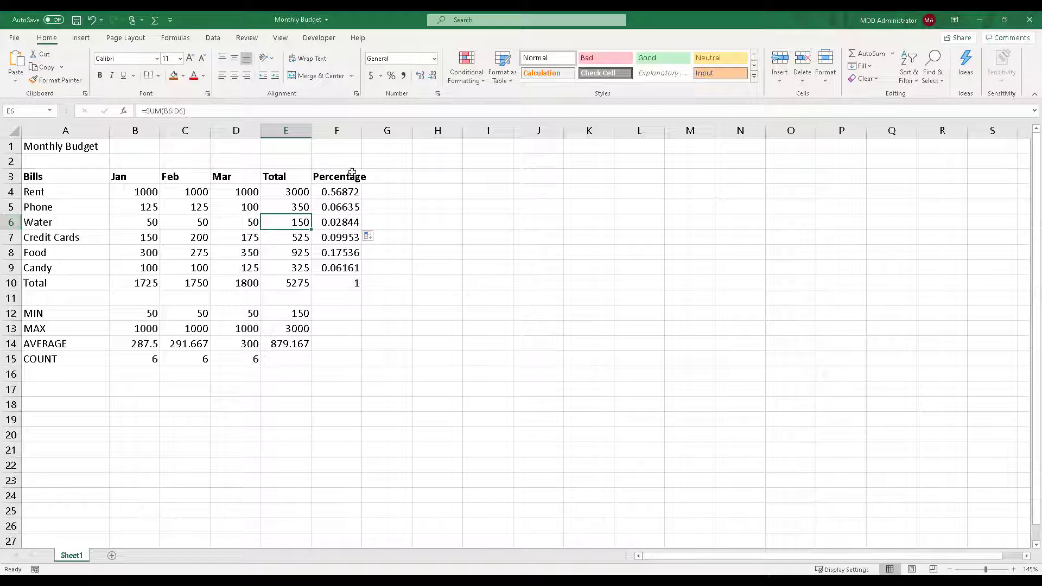
Step: Insert a column before Total, head it Apr, and enter 1000, 100, 50, 175, 350 and 125 for Rent through Candy
click(271, 127)
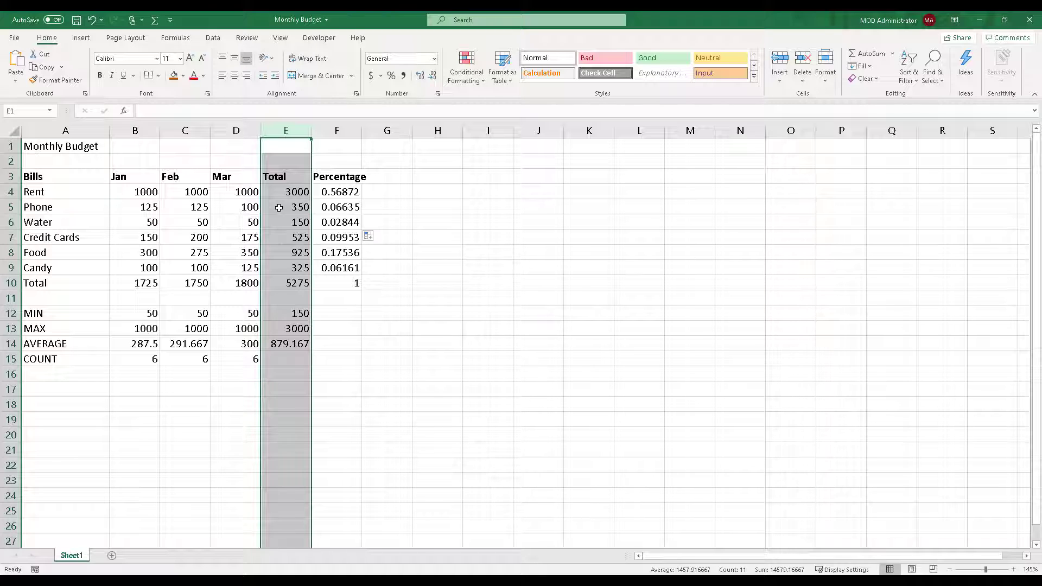
key(ctrl+shift+plus)
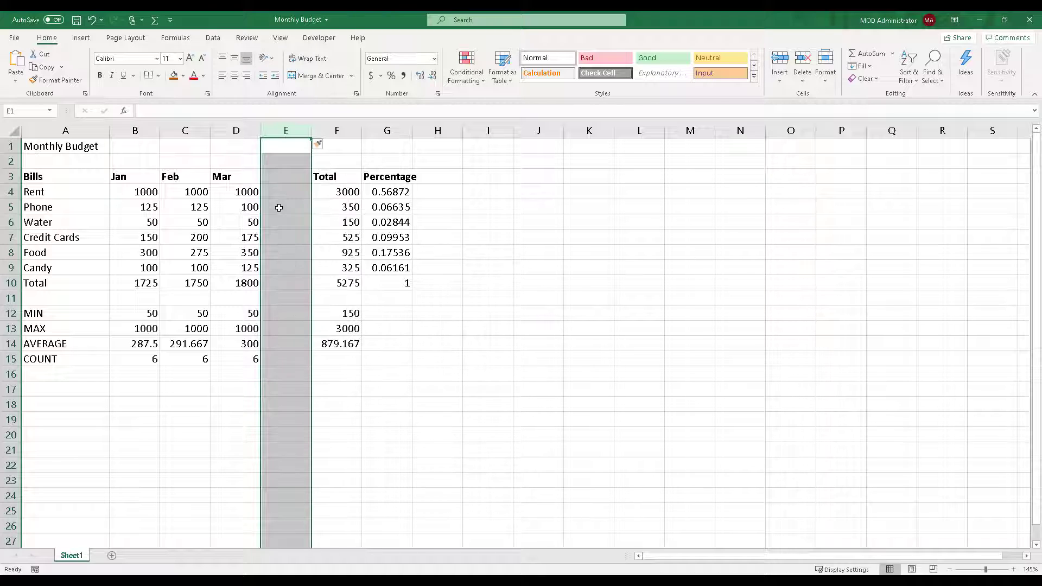
click(285, 181)
text(Apr)
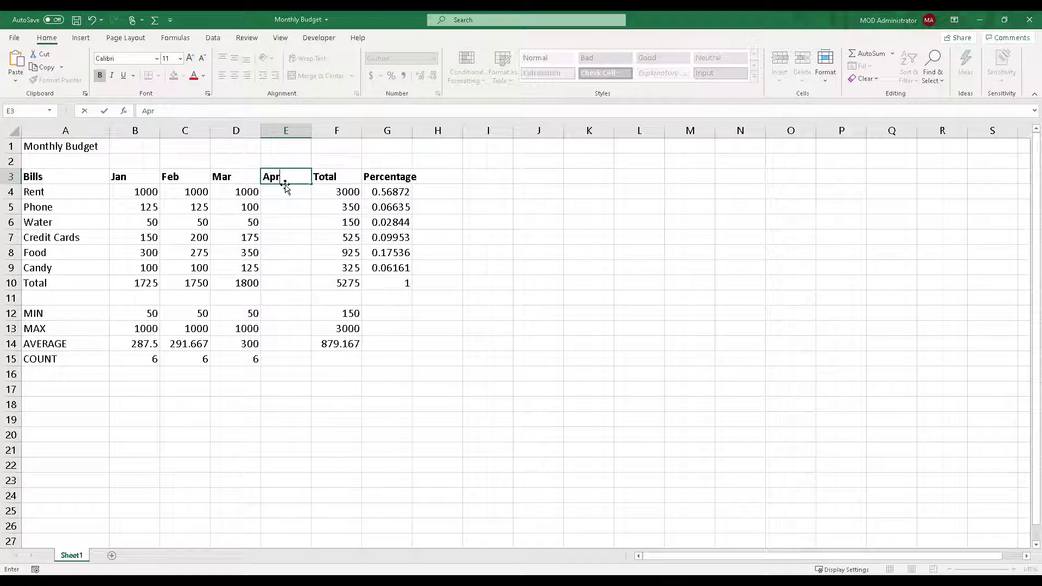
key(Return)
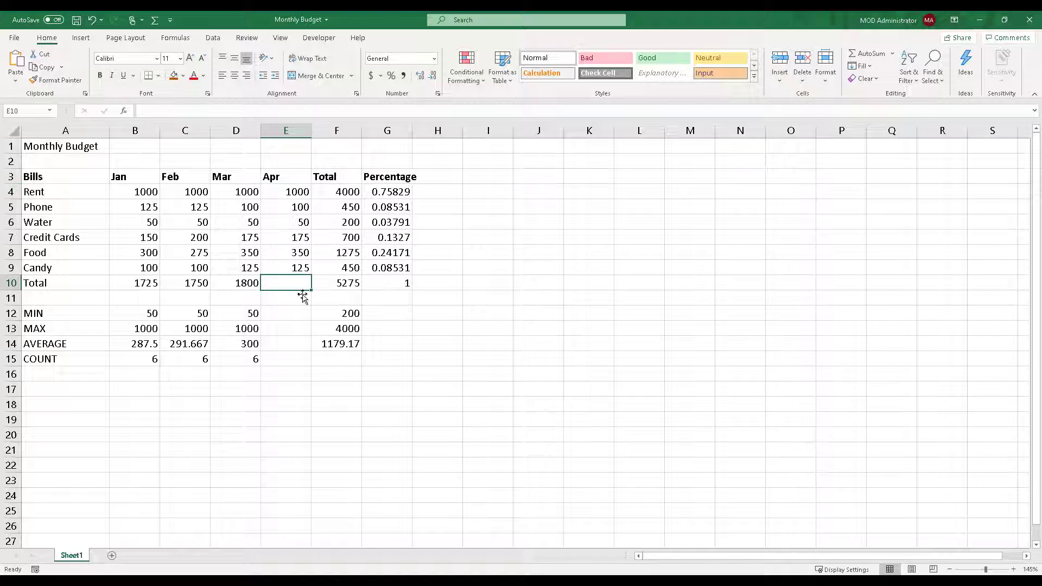
Step: Fill the March total formula across into the Apr column and set the Apr Candy amount to 150
click(247, 283)
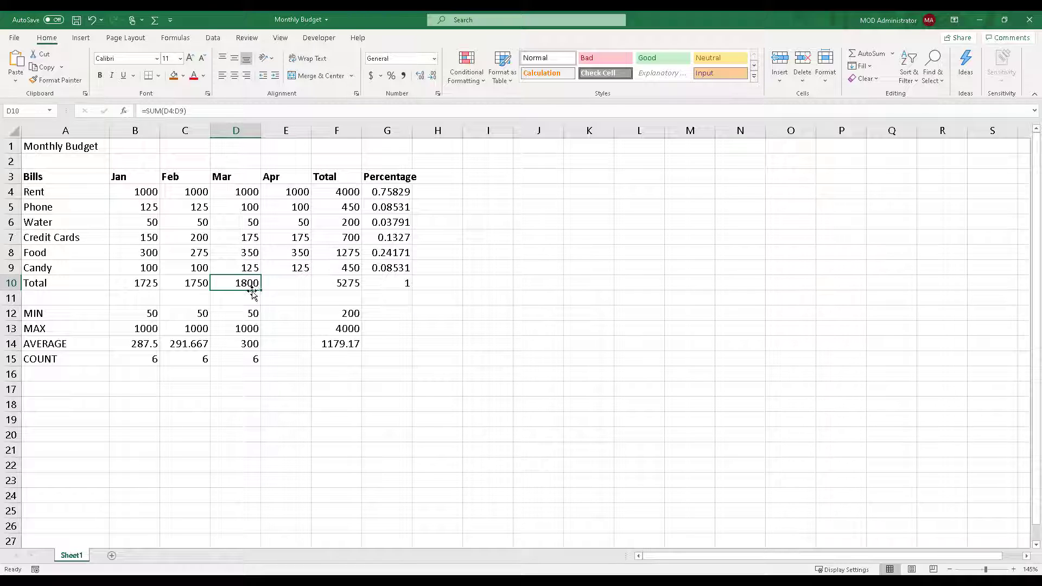
drag(261, 290, 304, 288)
click(300, 269)
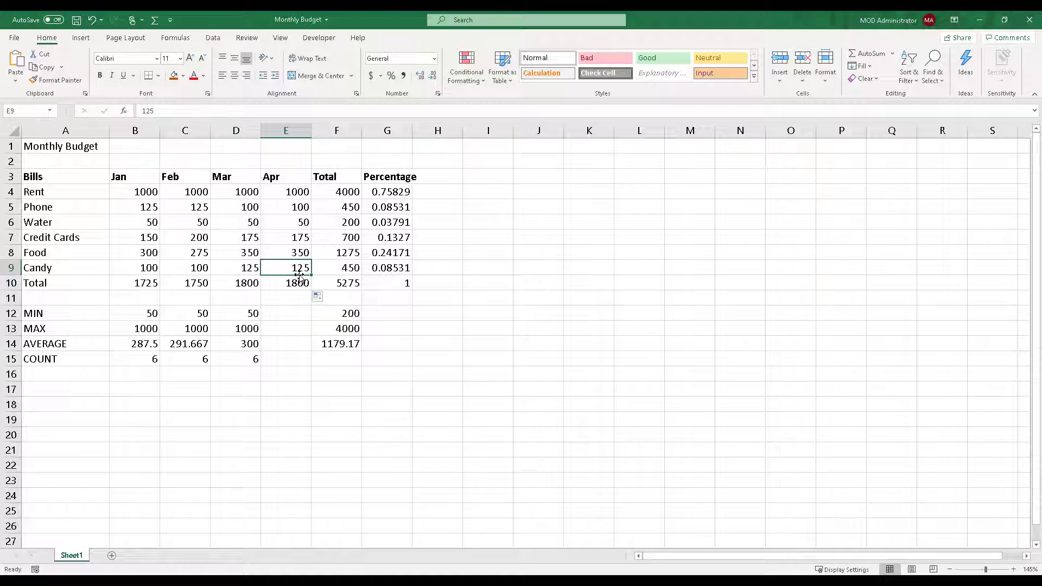
text(150)
key(Tab)
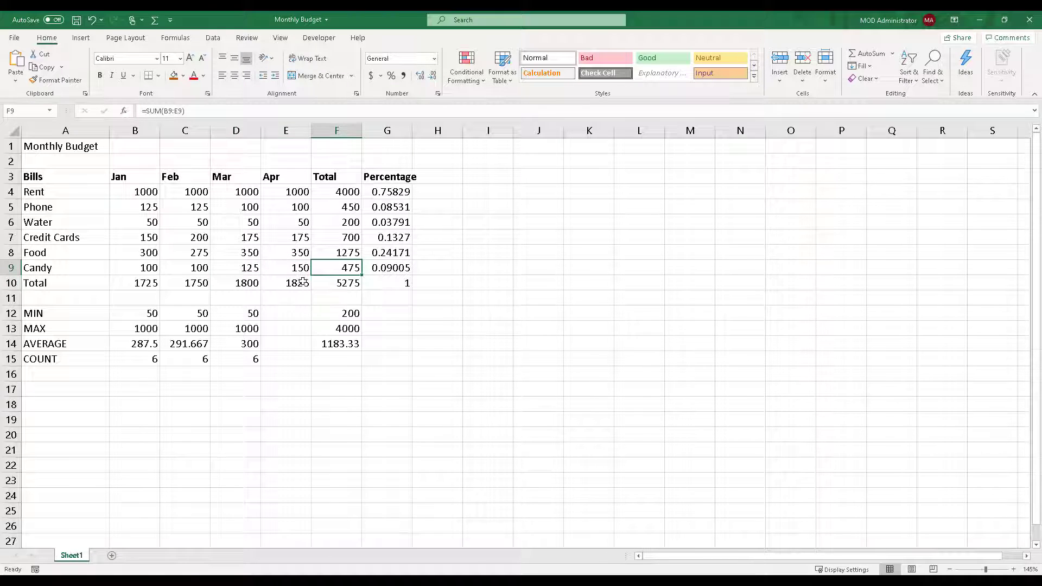
click(302, 281)
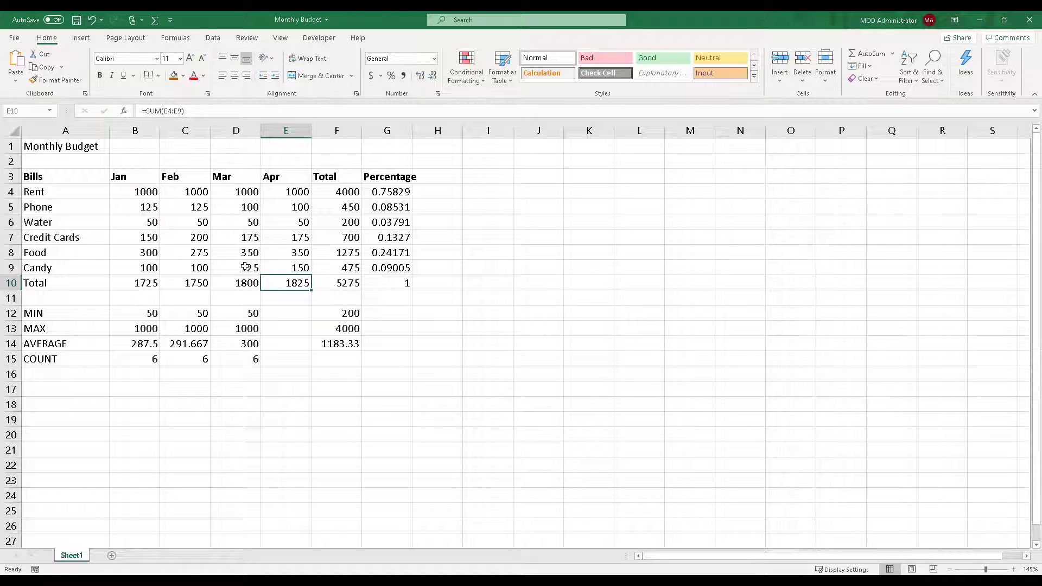
Step: Delete the entire Apr column and the entire Water row from the budget sheet
click(286, 131)
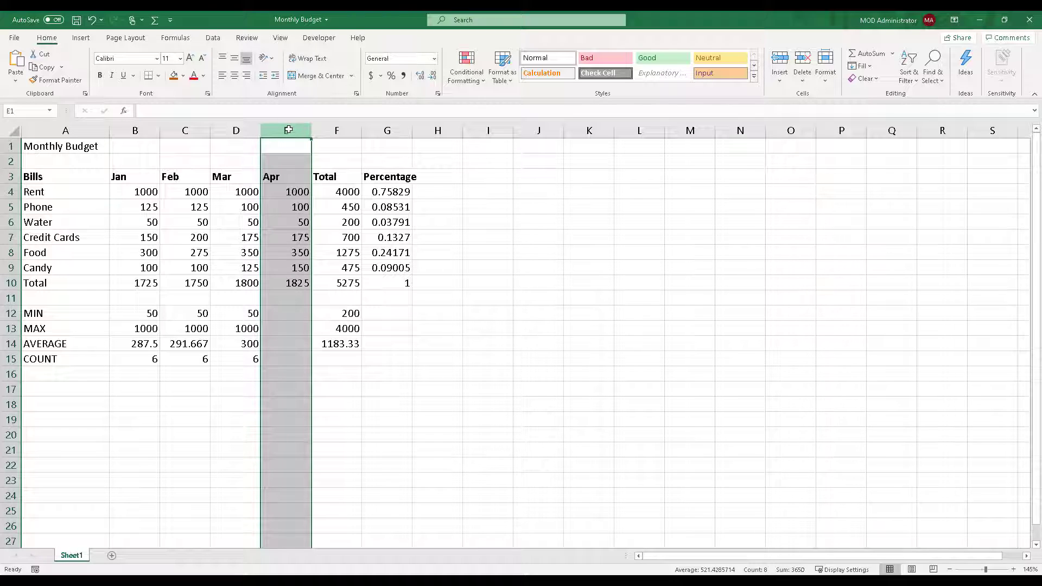
key(ctrl+minus)
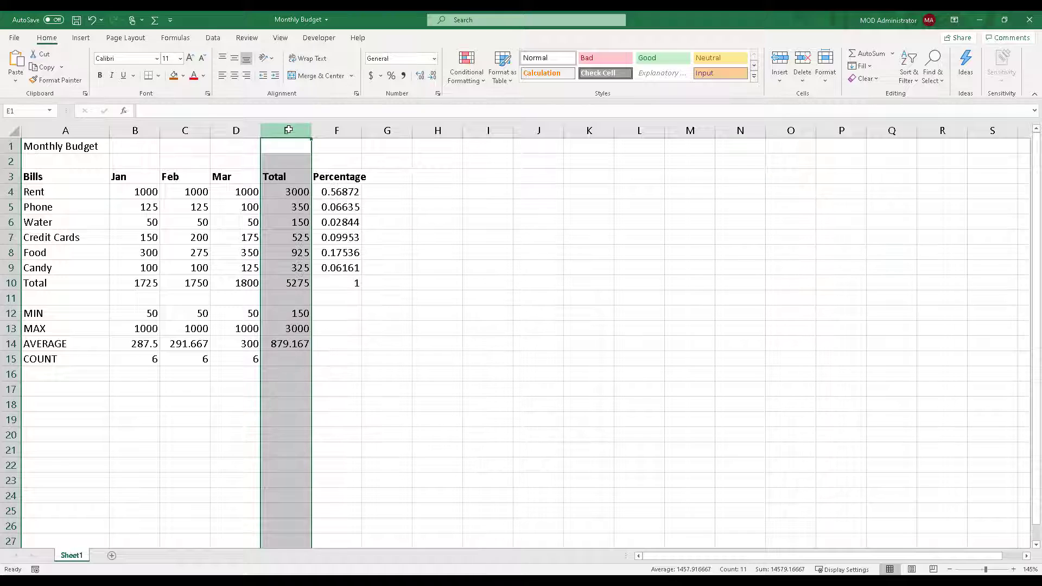
click(11, 222)
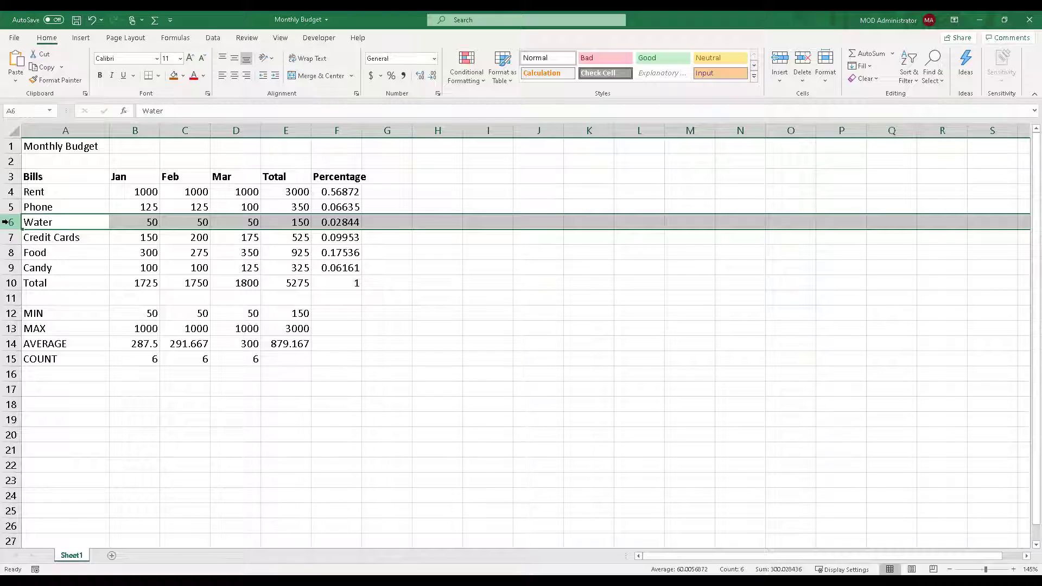
key(ctrl+minus)
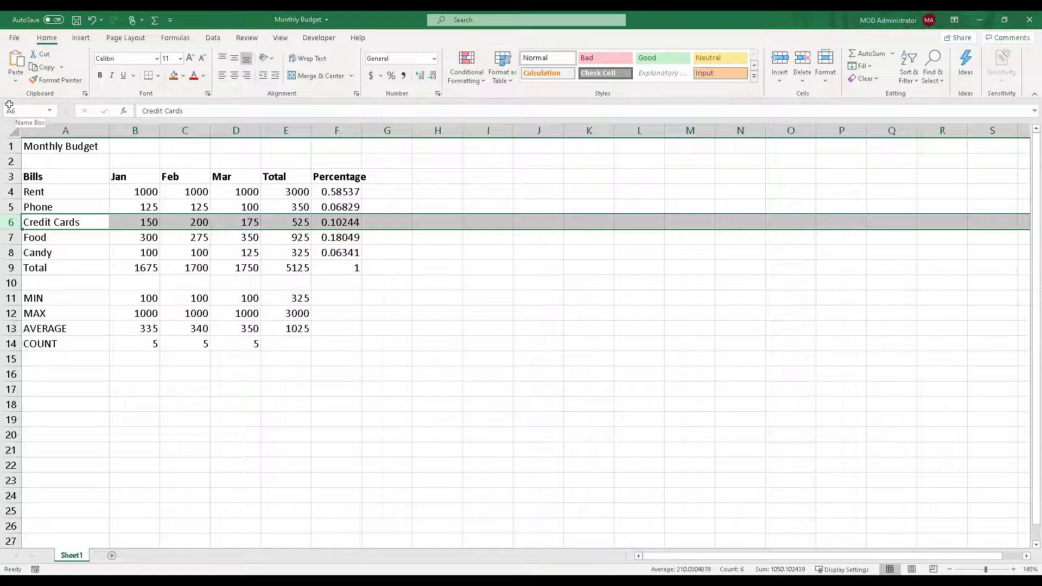